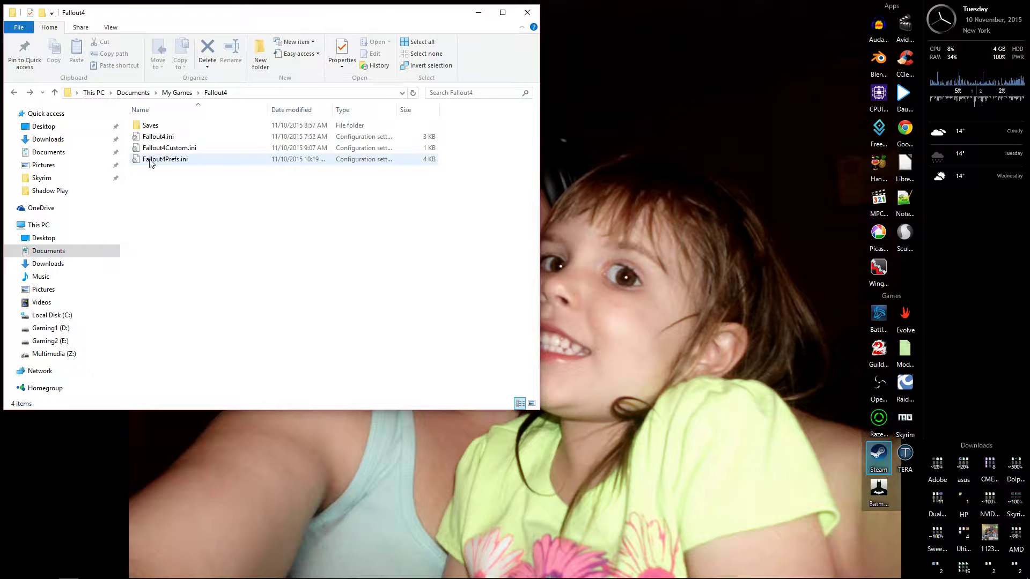
mouse_move(164, 158)
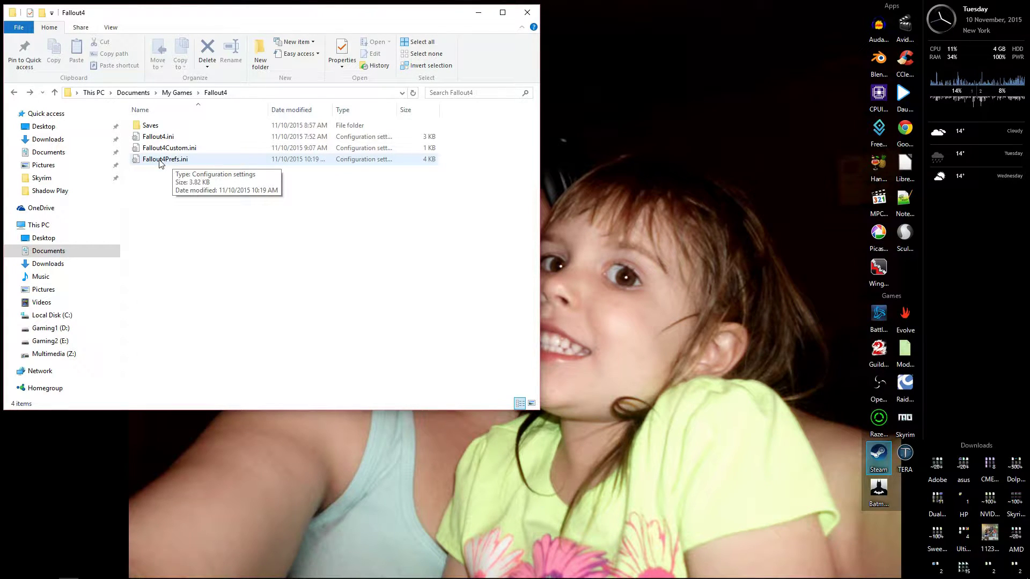
double_click(160, 160)
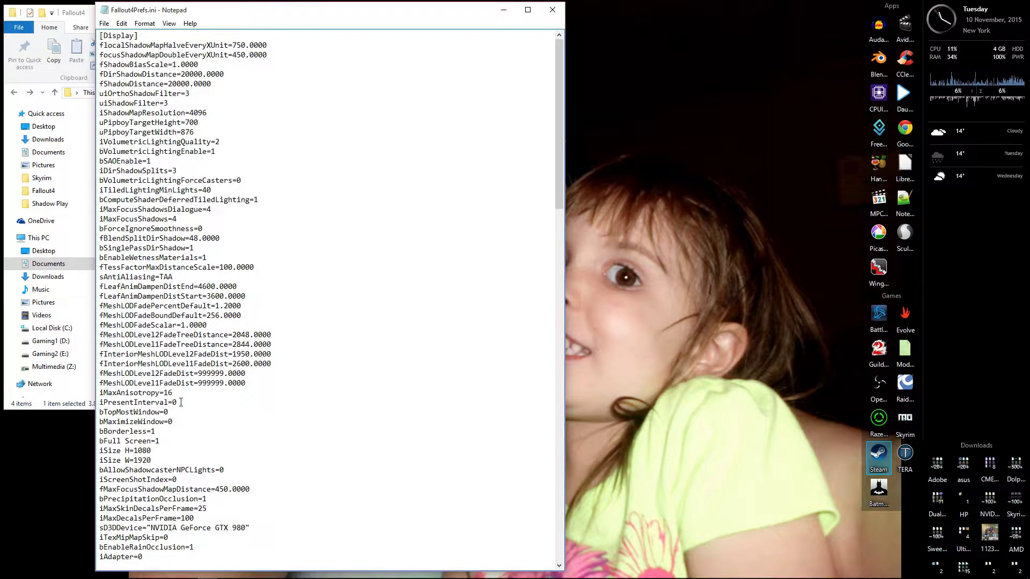
left_click(552, 10)
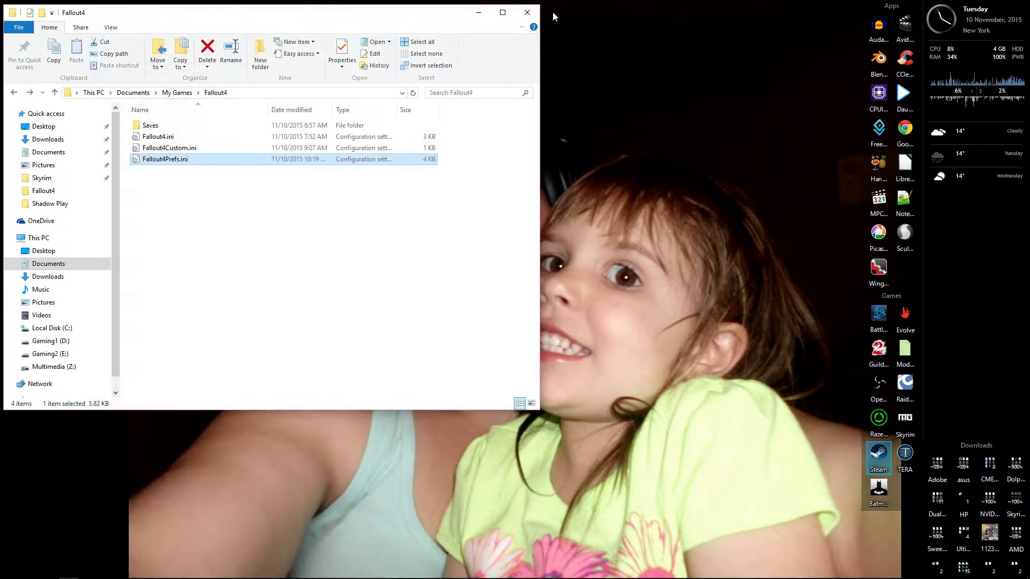
- Deselect Fallout4Prefs.ini and open the desktop context menu that lists NVIDIA Control Panel
left_click(448, 230)
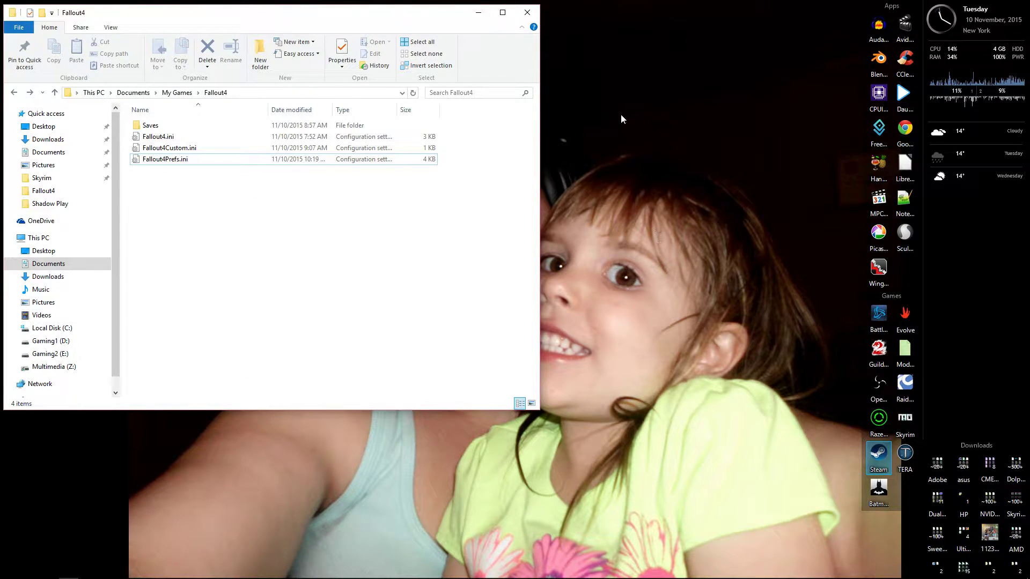
right_click(599, 125)
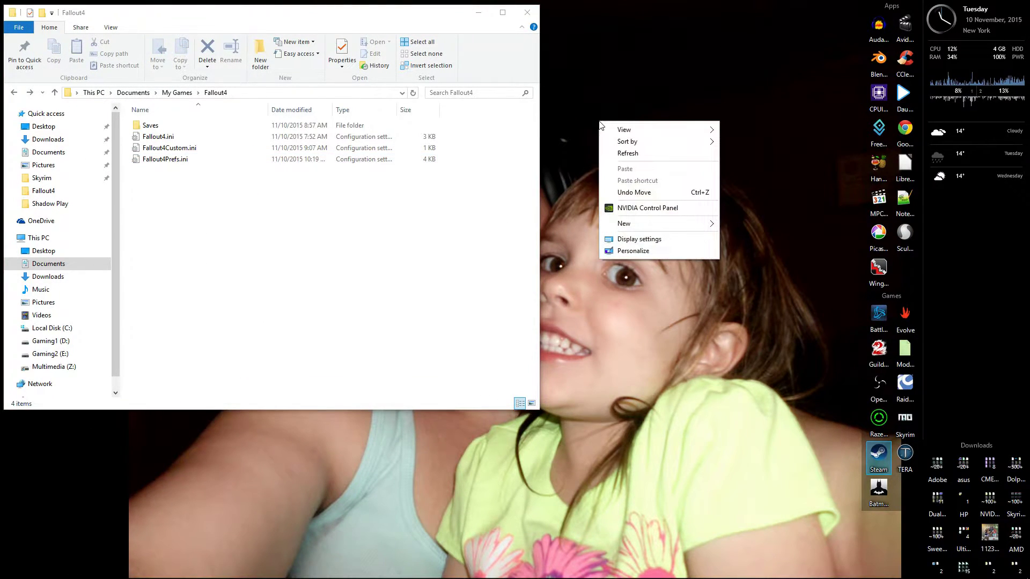
- Launch NVIDIA Control Panel and confirm Global Settings has Vertical sync set to On
left_click(657, 209)
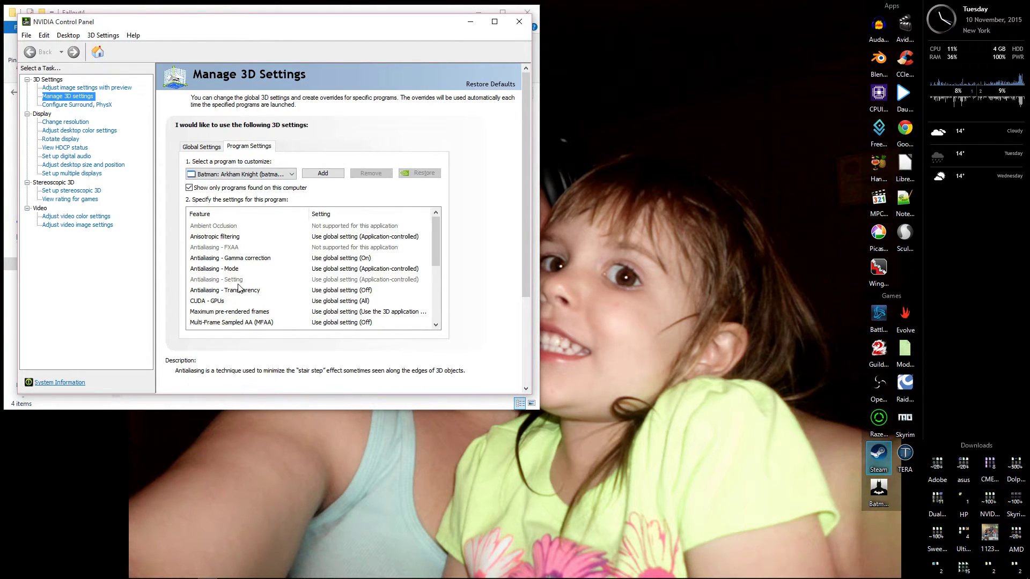
left_click(213, 147)
scroll(208, 296, "down", 5)
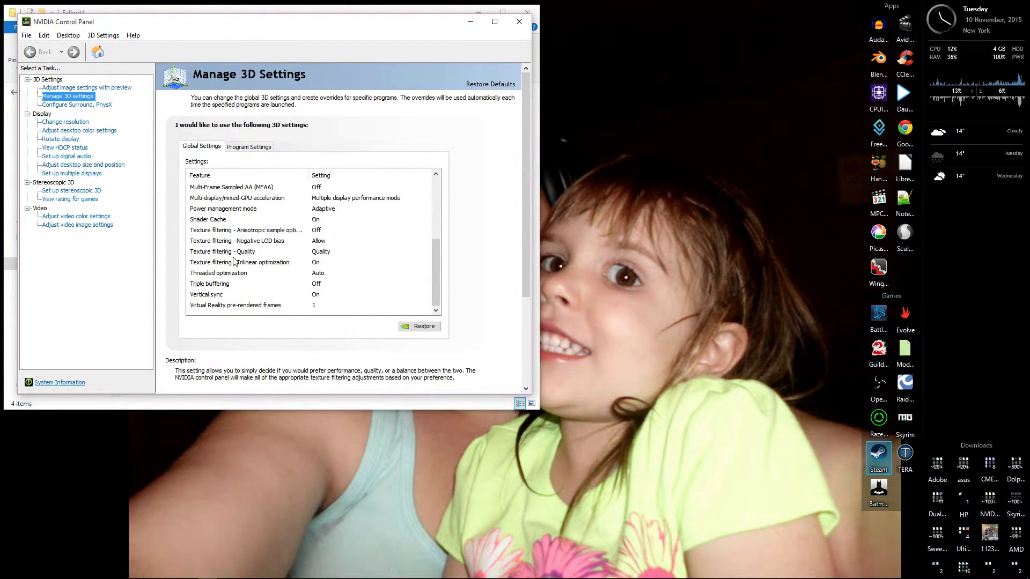
left_click(259, 149)
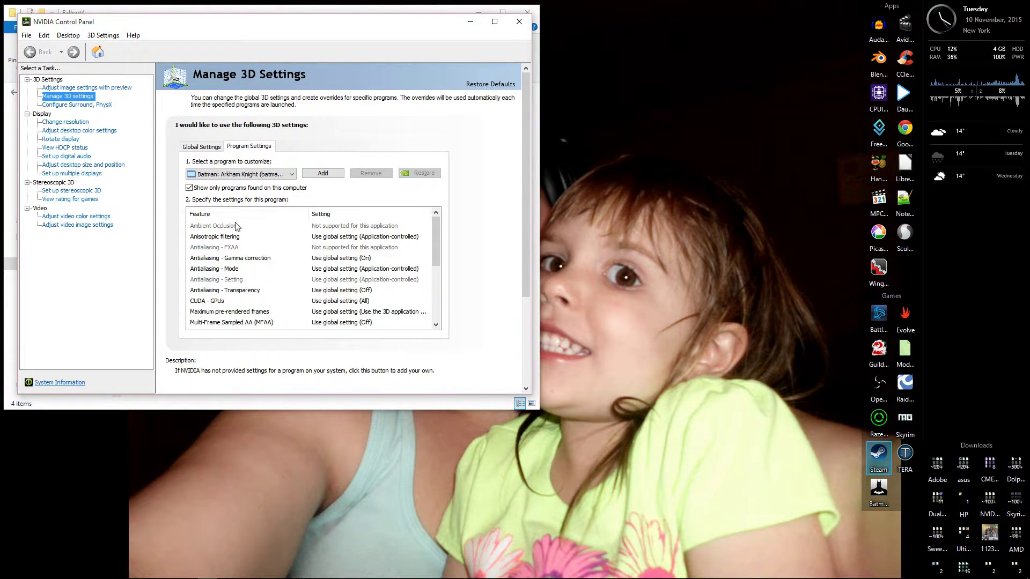
scroll(236, 228, "down", 5)
left_click(201, 146)
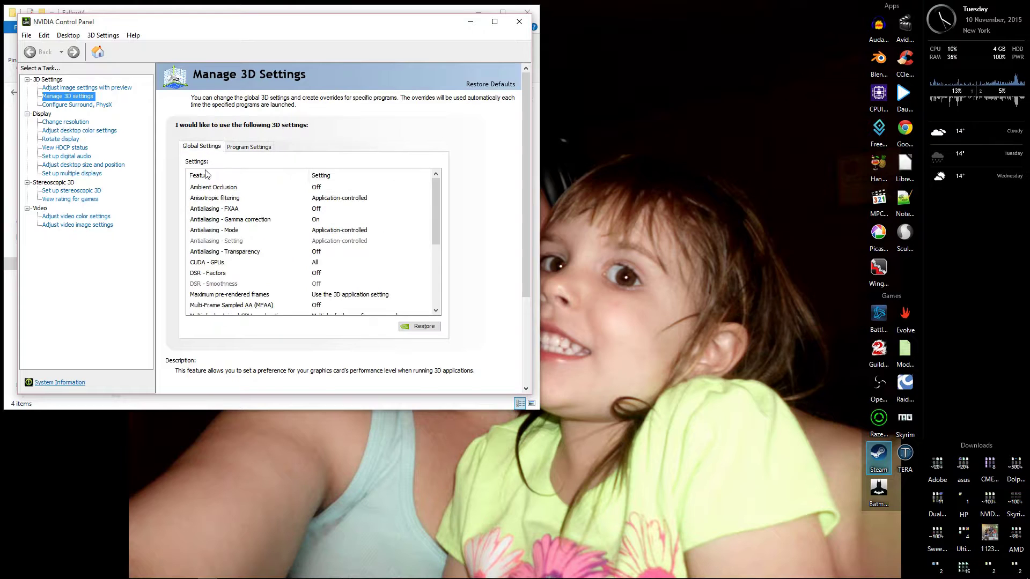
scroll(208, 233, "down", 3)
scroll(211, 274, "down", 1)
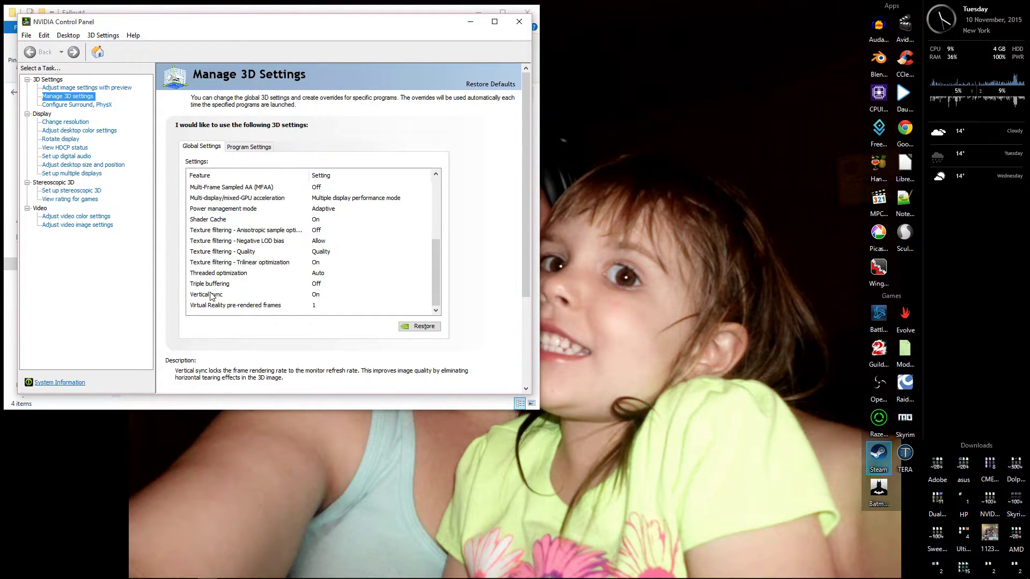
left_click(212, 296)
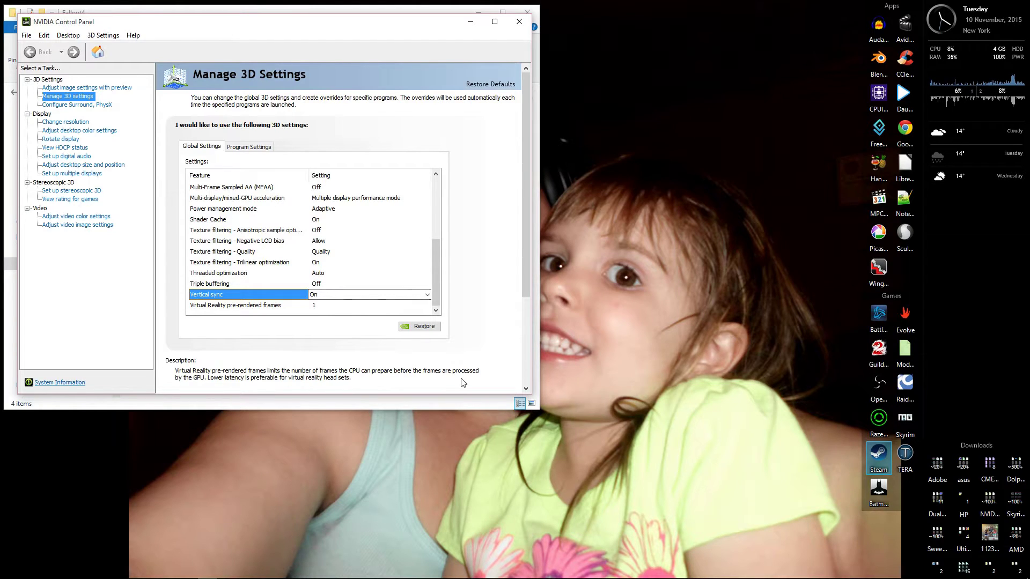
- Close the NVIDIA Control Panel window, leaving Vertical sync On
left_click(524, 28)
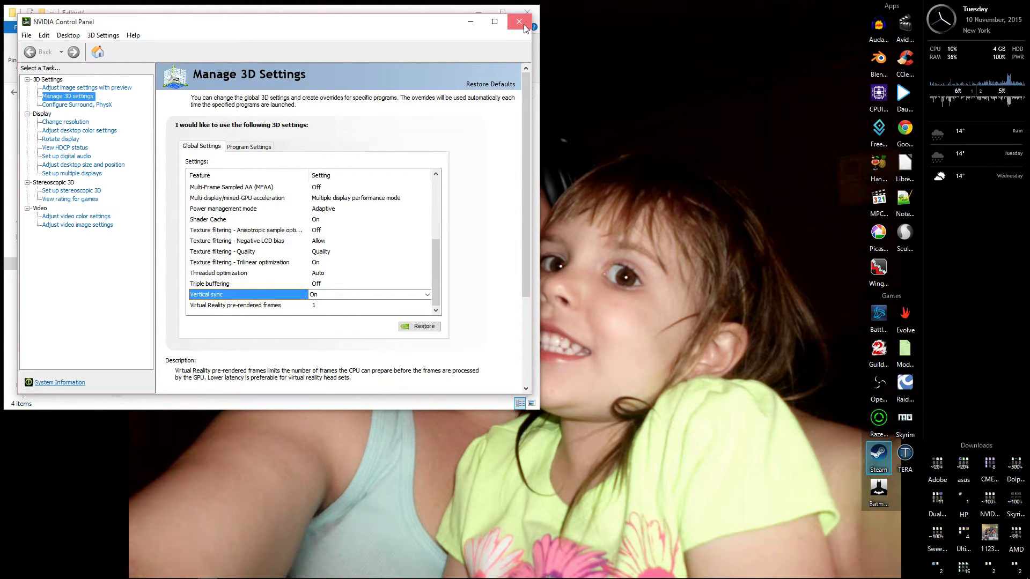